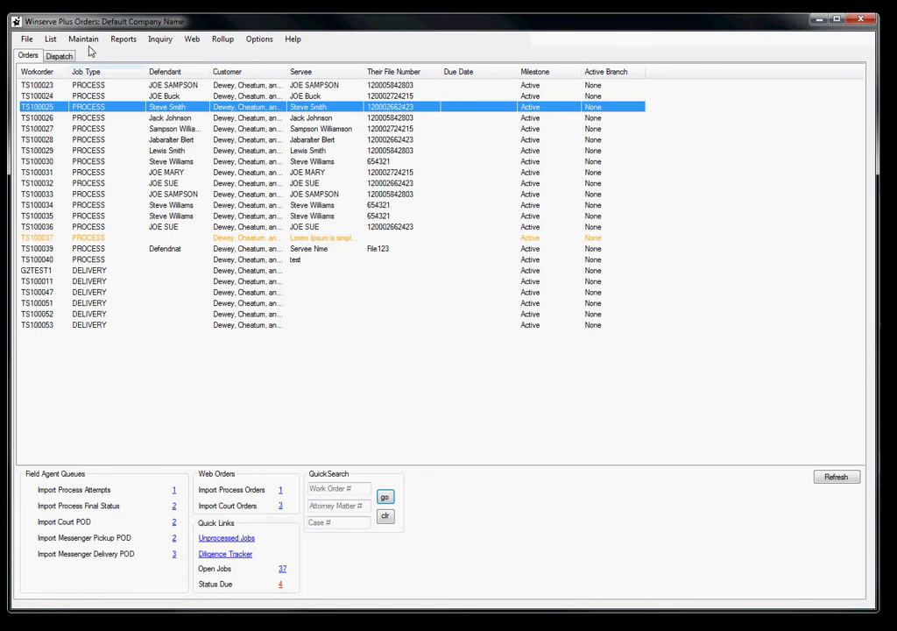
Open the Maintain menu to reach the list of maintenance record types.
click(83, 40)
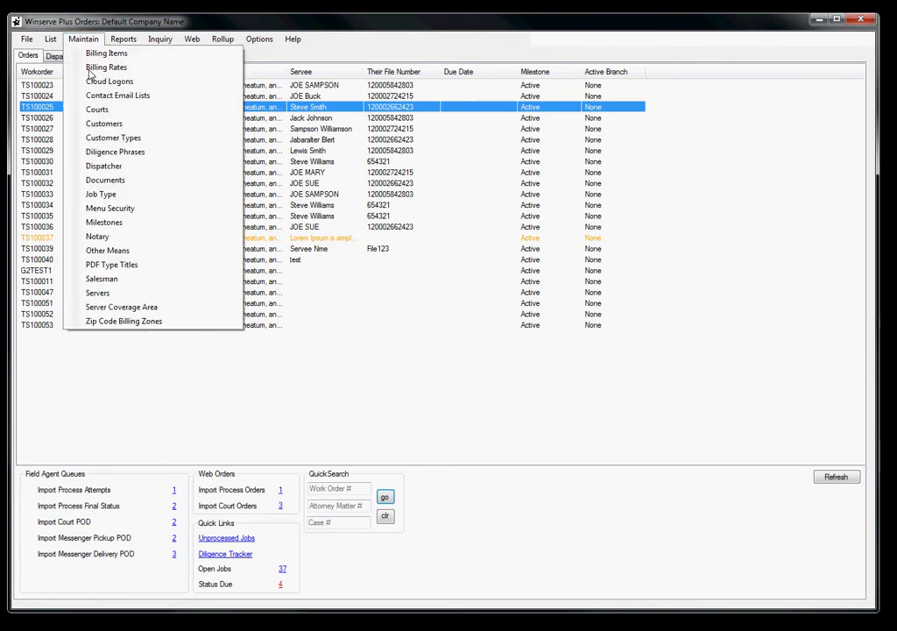
Open Maintain > Servers, move the window up-left and list all existing servers.
click(112, 295)
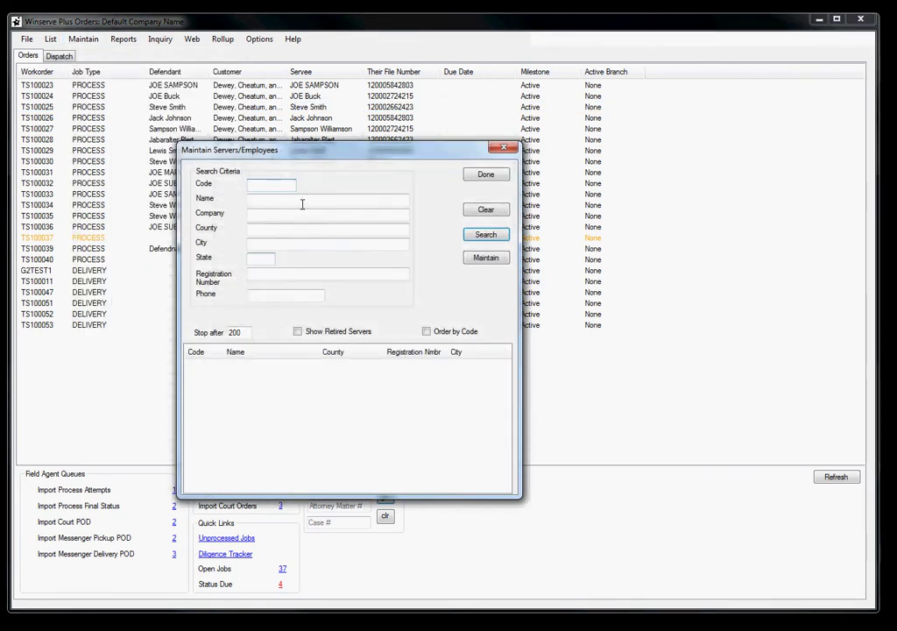
drag(326, 153, 241, 120)
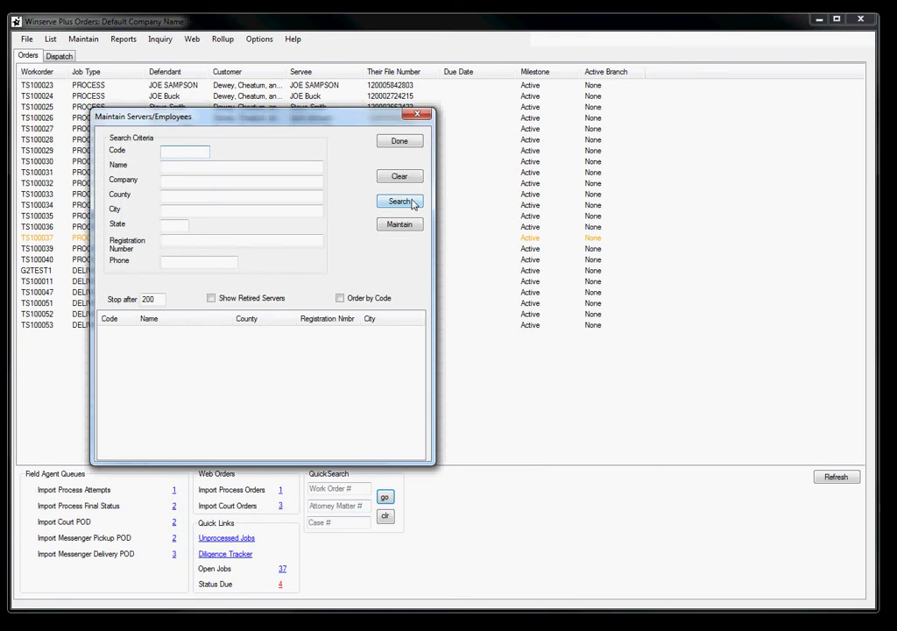
click(413, 203)
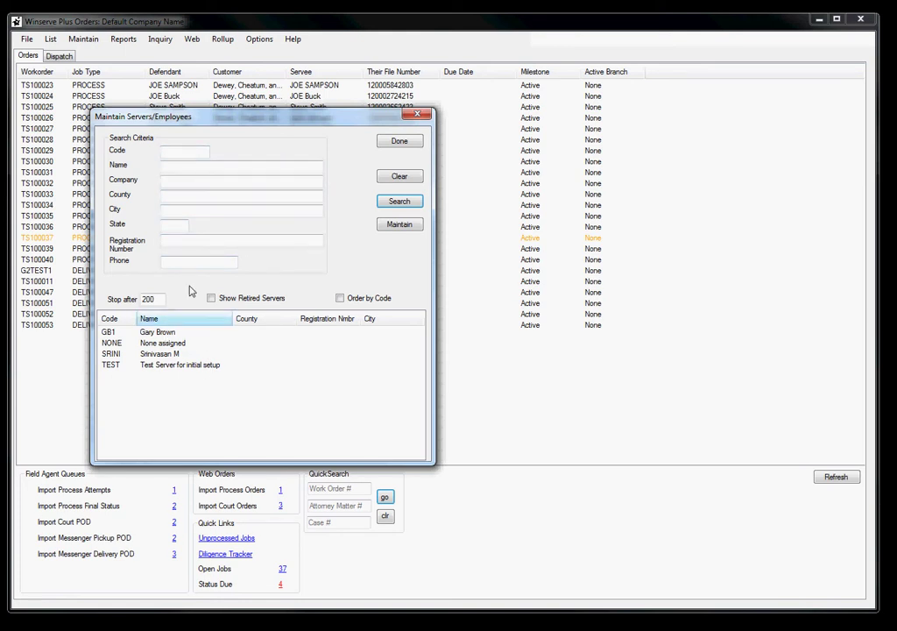
Search names for %brown, select the single matching server and bring up Maintain options.
click(177, 167)
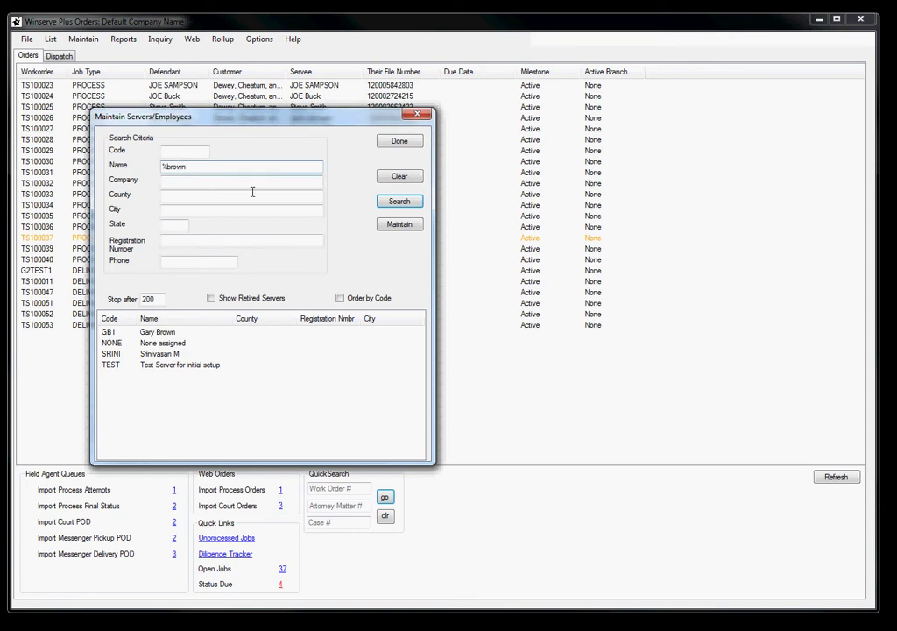
click(382, 200)
click(159, 336)
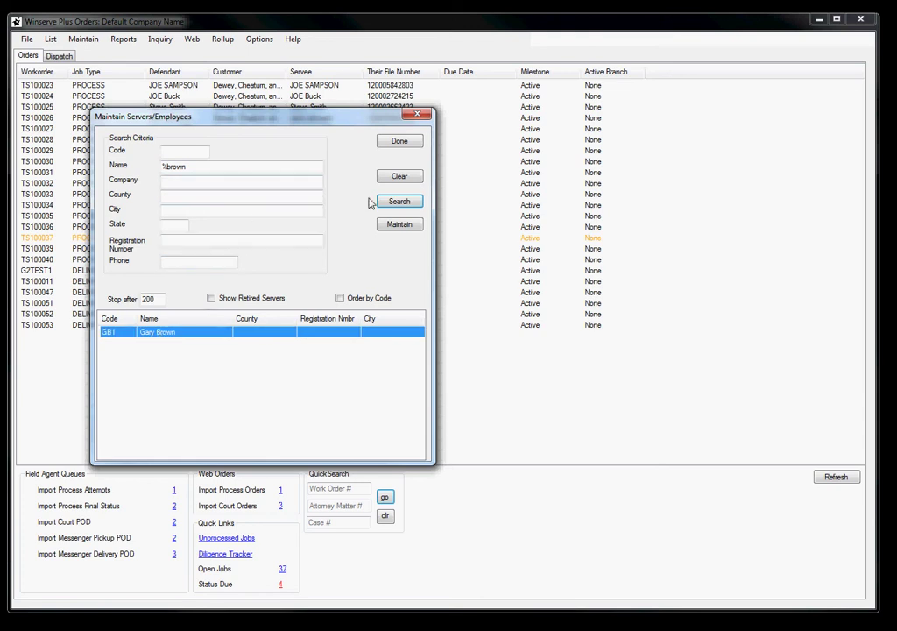
click(408, 227)
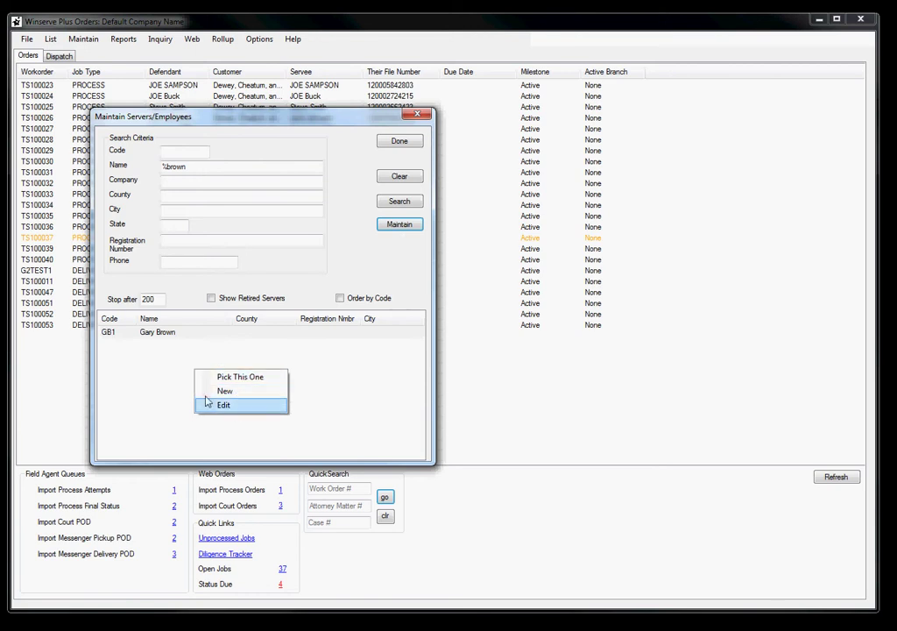
Create a new server record from the results list's right-click menu.
click(150, 391)
right_click(164, 371)
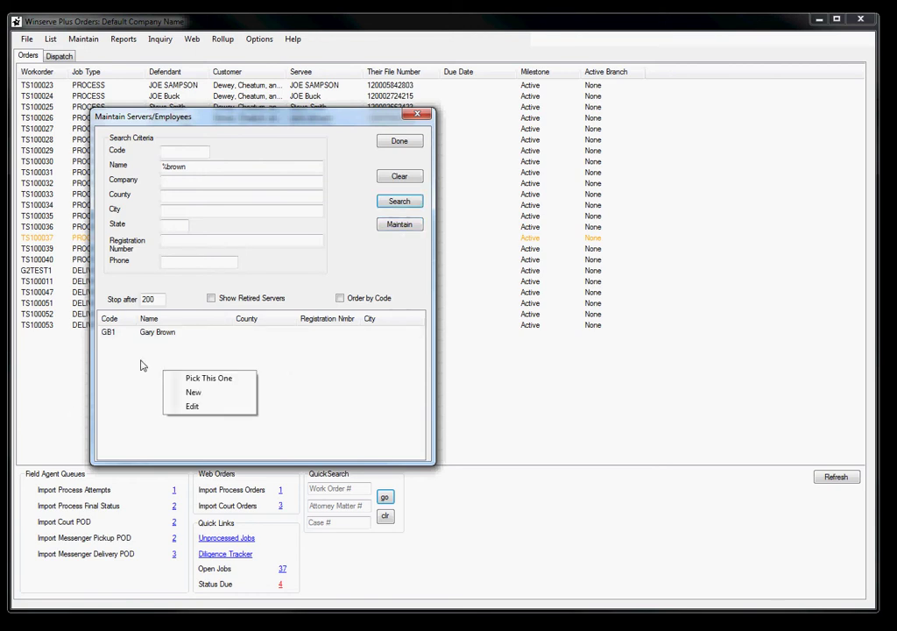
click(194, 393)
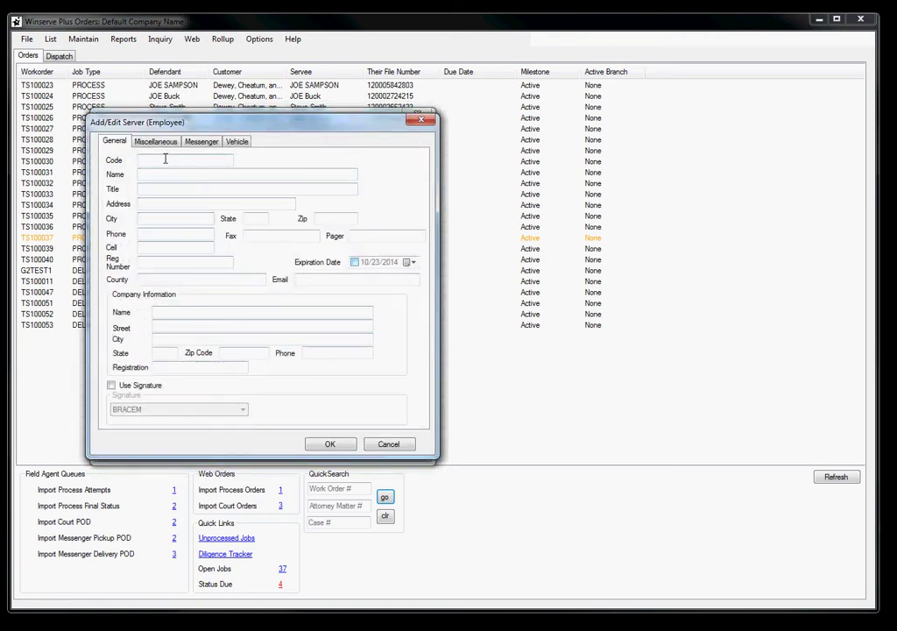
On the General tab, enter code JS1, the server's full name and e-mail address.
drag(185, 128, 199, 145)
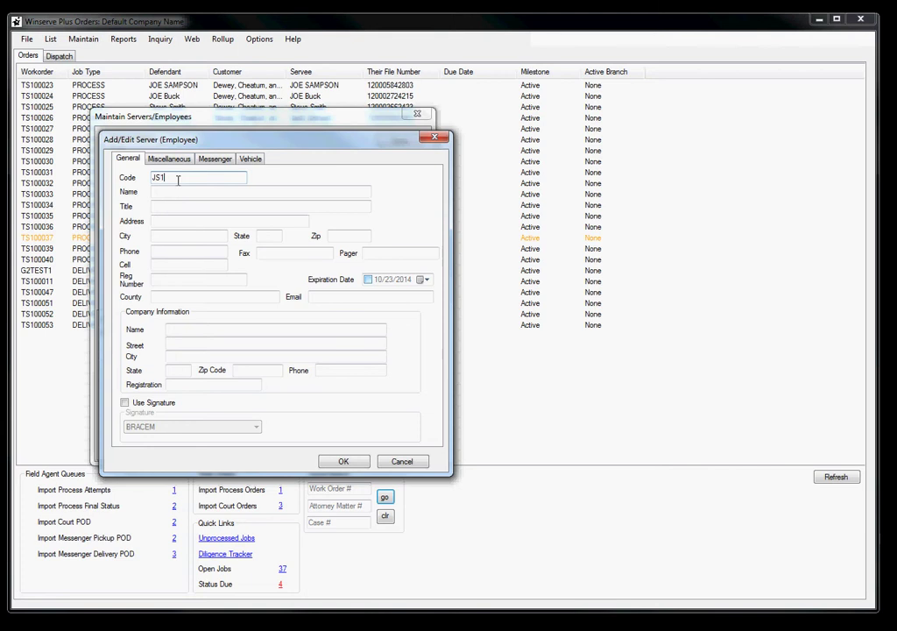
key(Tab)
key(Tab)
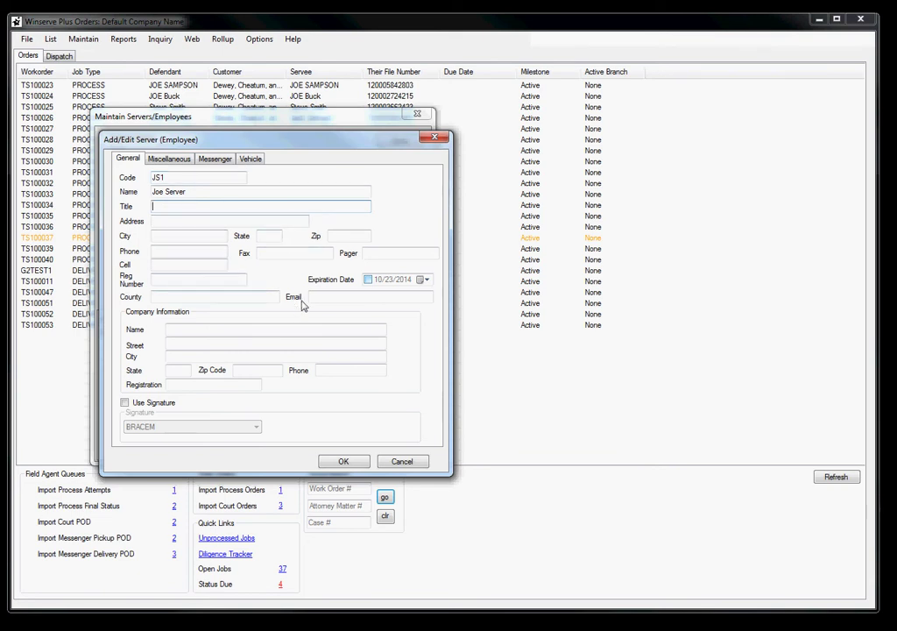
click(334, 297)
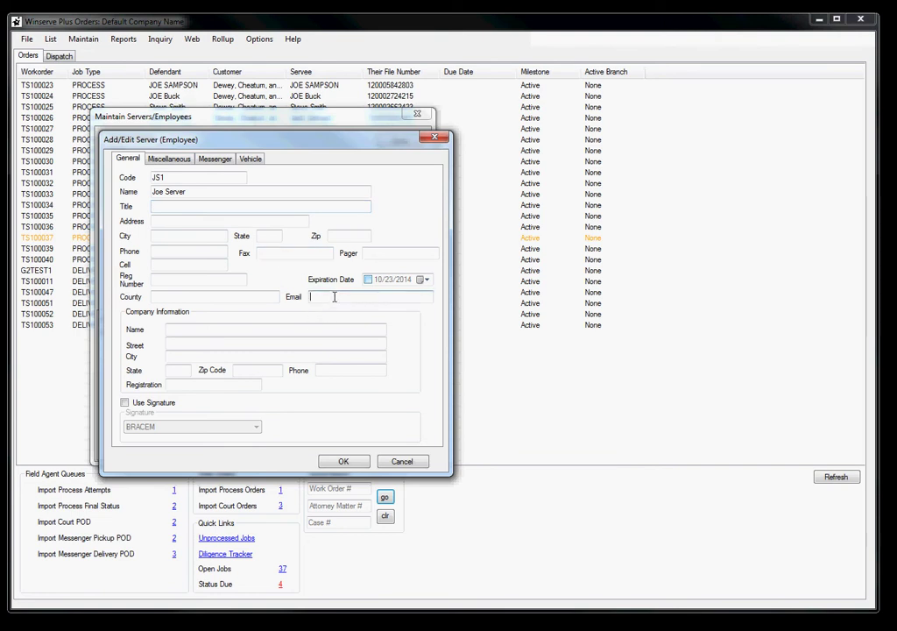
text(jope)
key(BackSpace)
key(BackSpace)
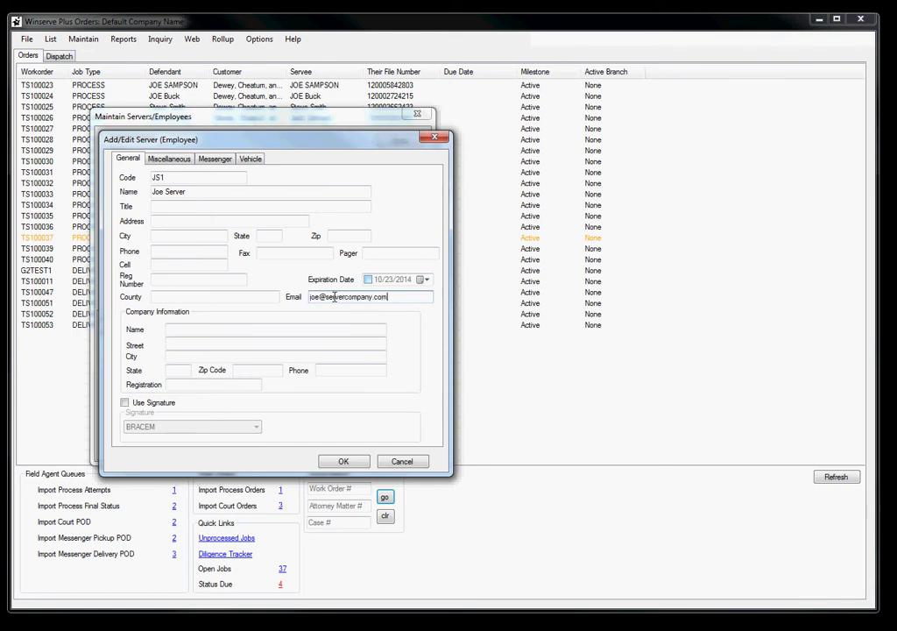
key(Tab)
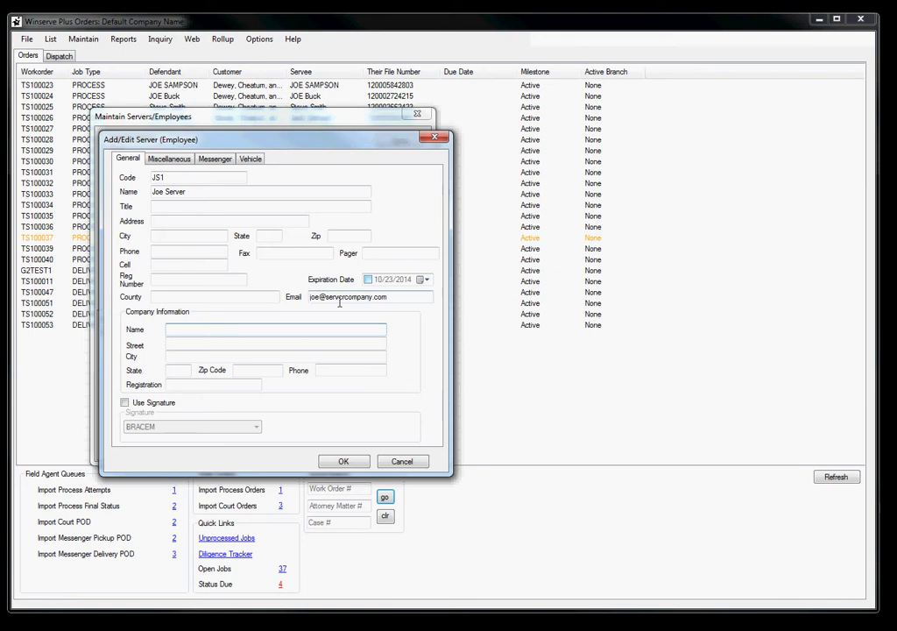
click(393, 298)
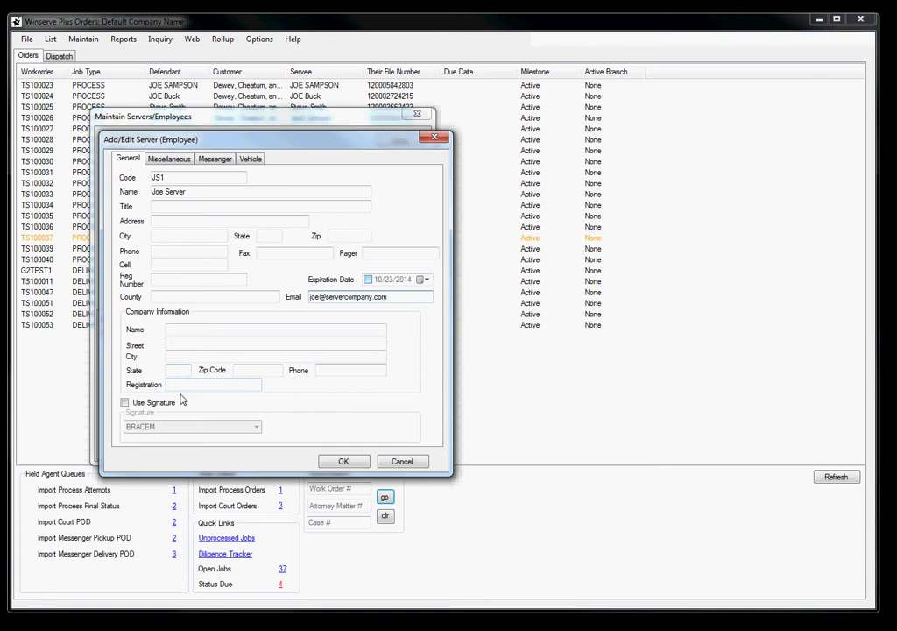
Select CH200GUY from the Signature list, then leave Use Signature unticked.
click(126, 403)
click(168, 426)
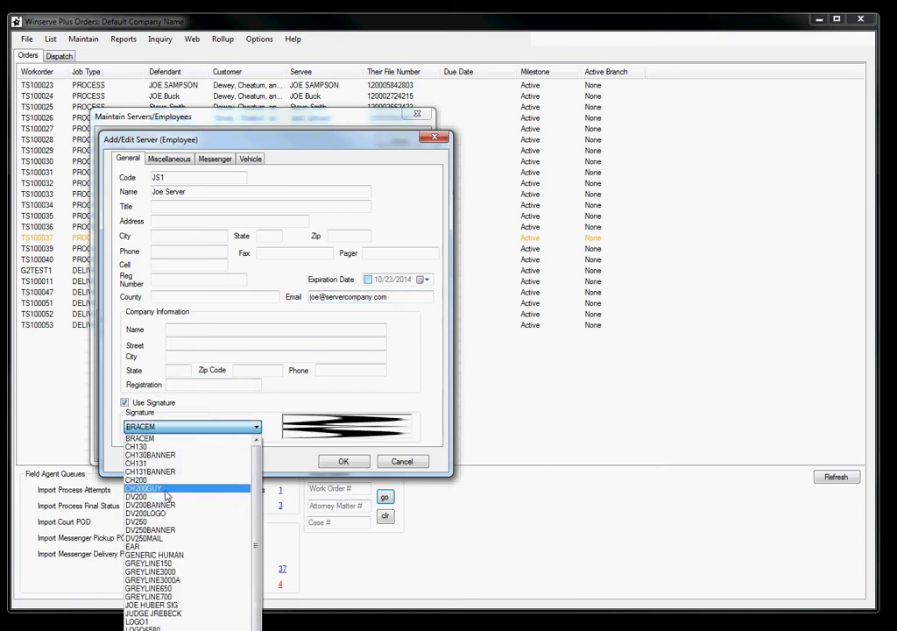
click(180, 489)
click(181, 491)
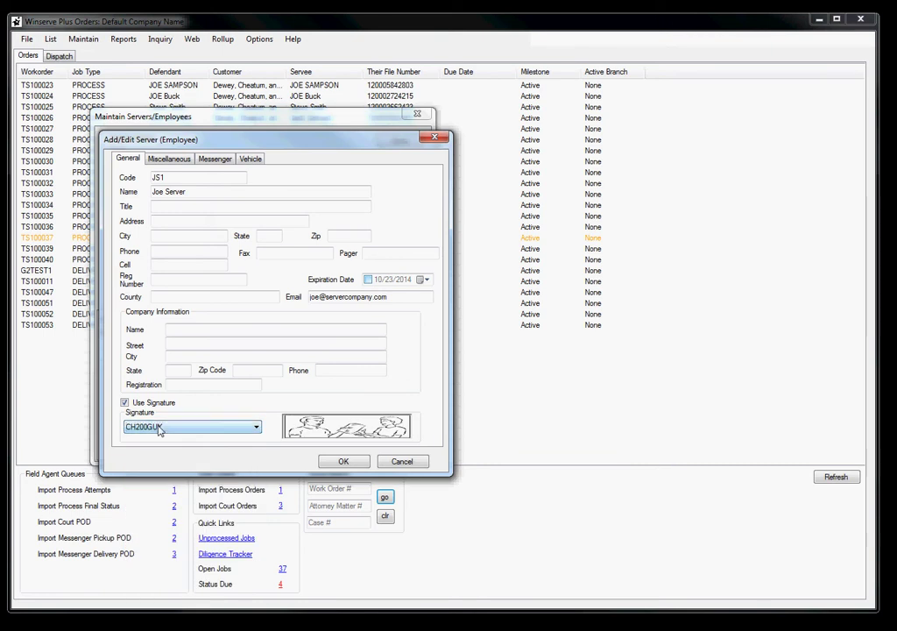
click(254, 427)
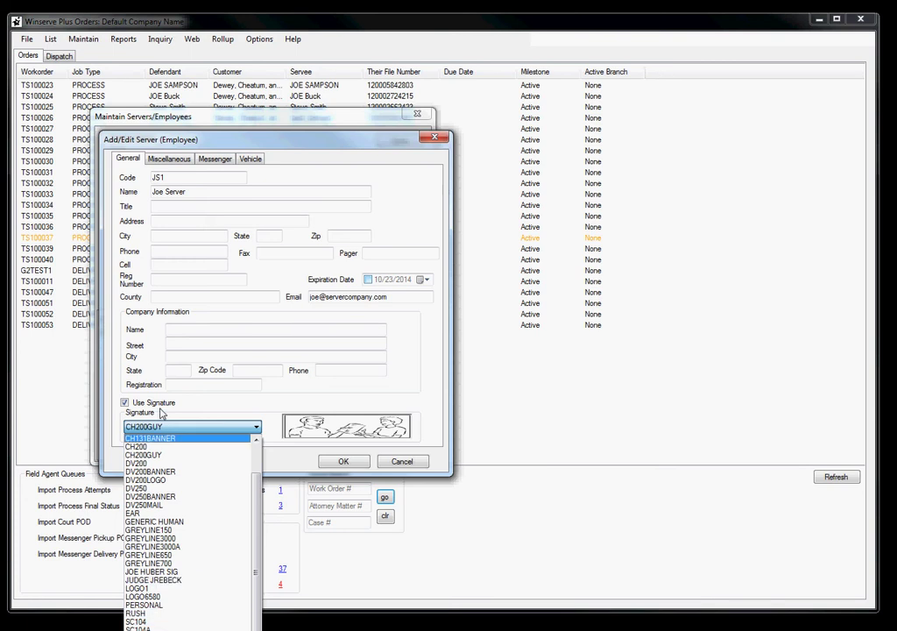
click(123, 406)
click(124, 403)
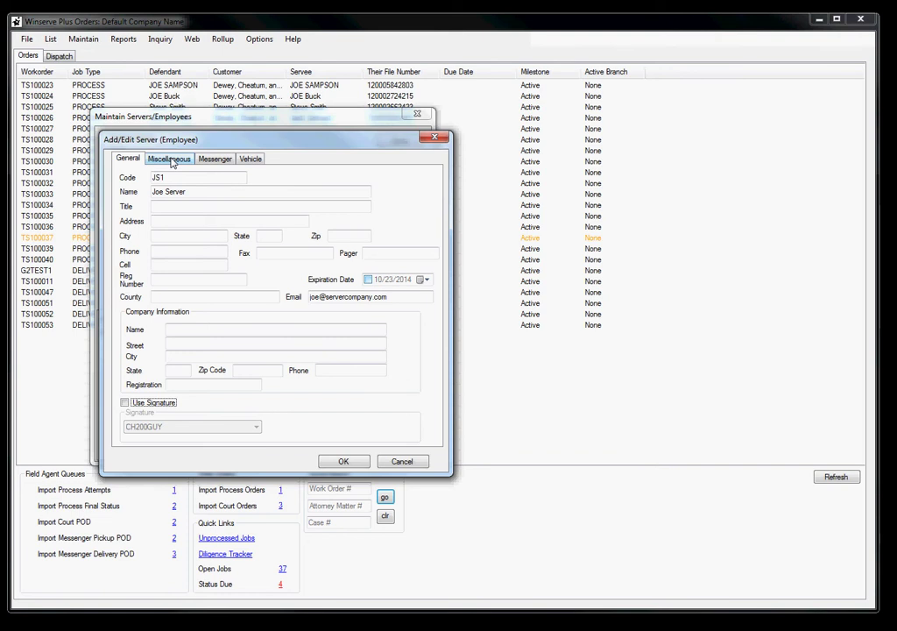
Enable Field Check In with a user ID and password, keeping Not A Registered Process Server type.
click(171, 159)
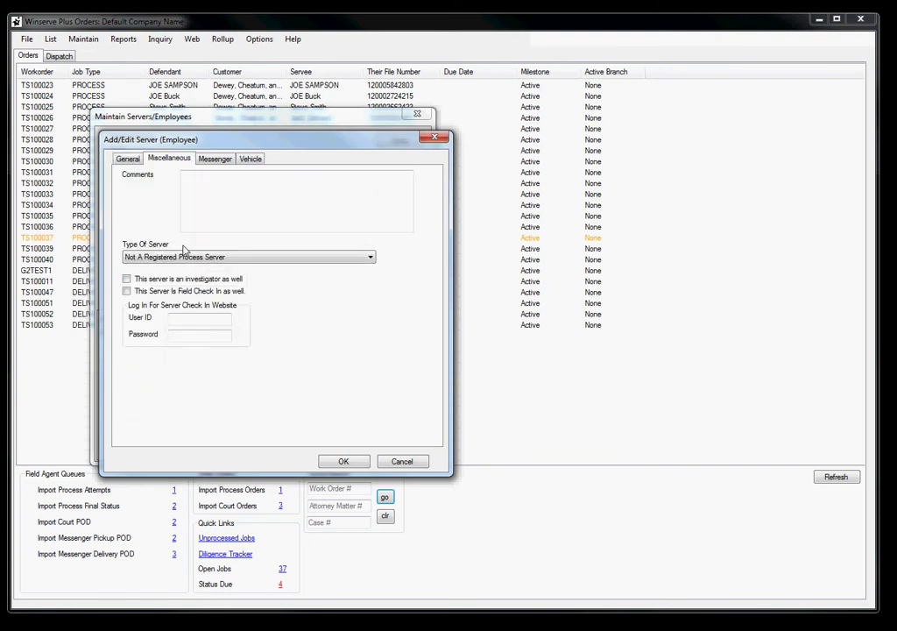
click(128, 292)
key(Tab)
text(js)
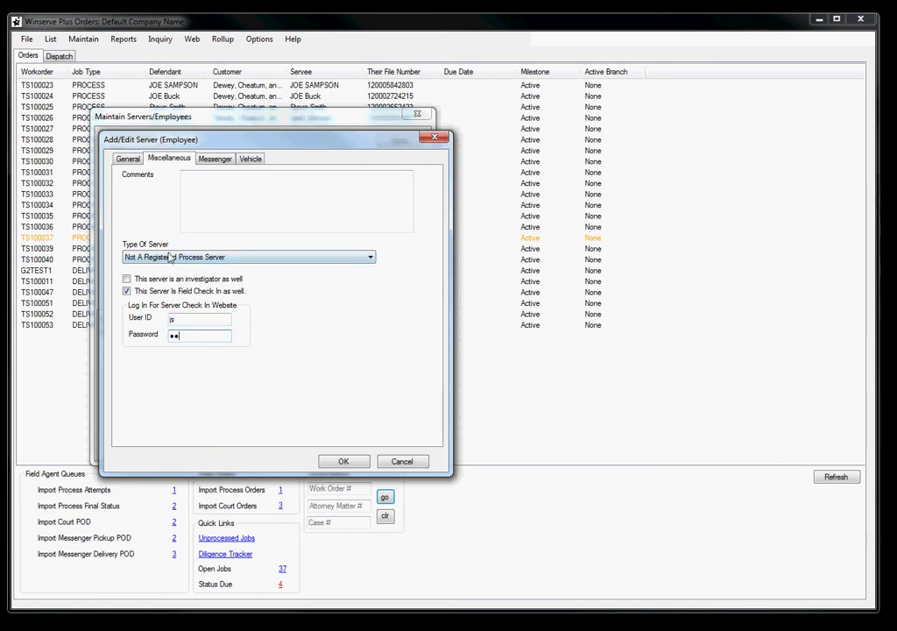
click(226, 260)
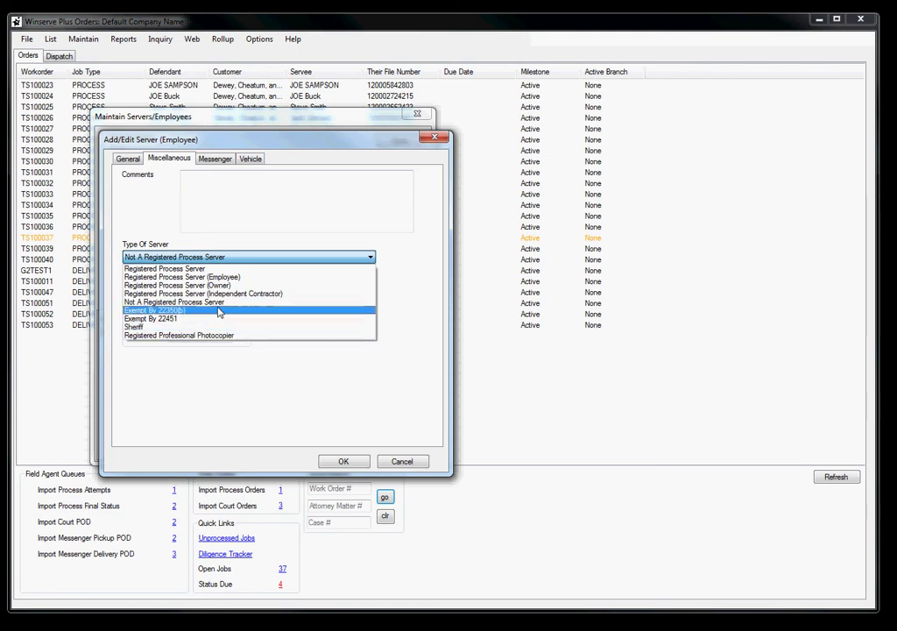
click(225, 303)
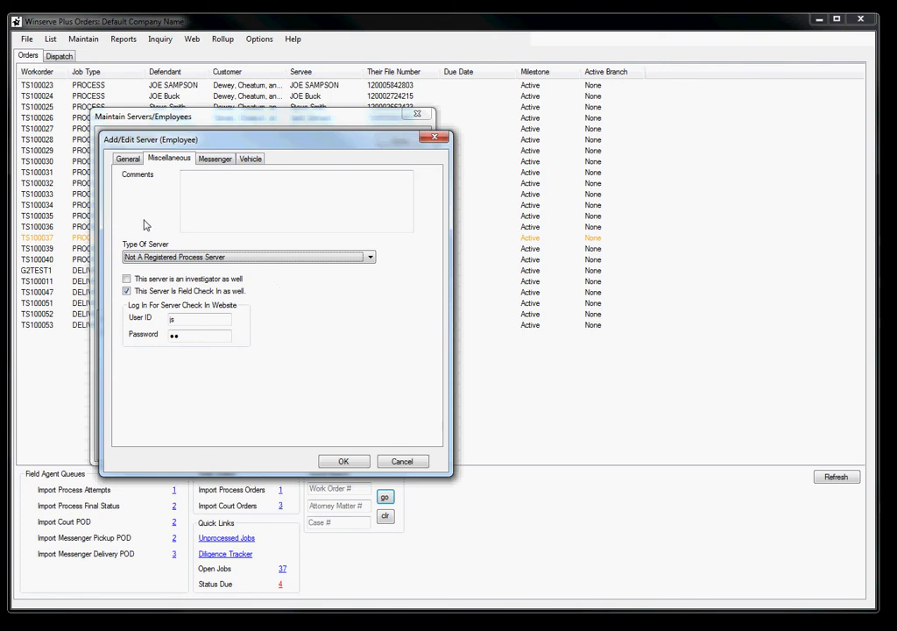
click(216, 158)
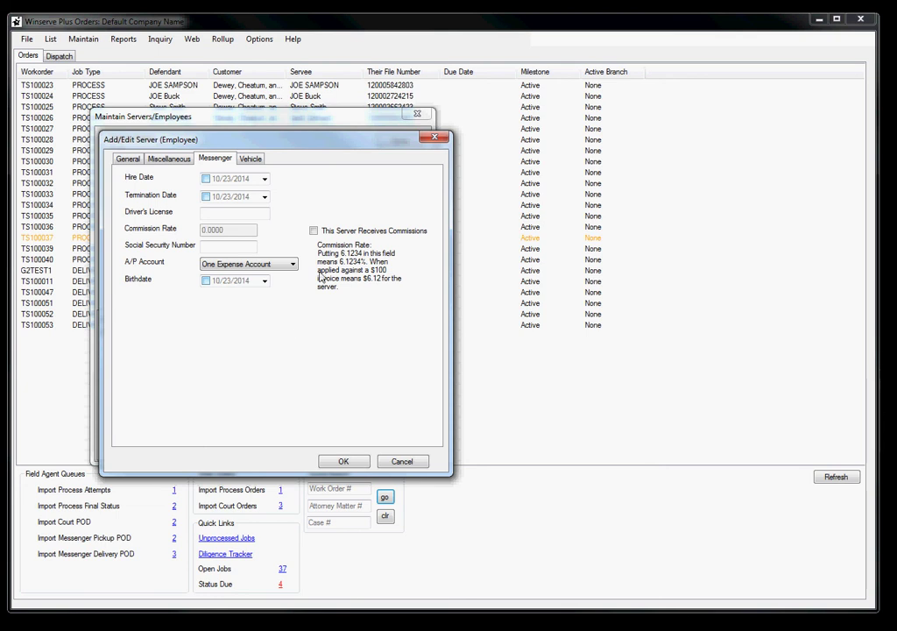
Tick This Server Receives Commissions on the Messenger tab.
click(313, 232)
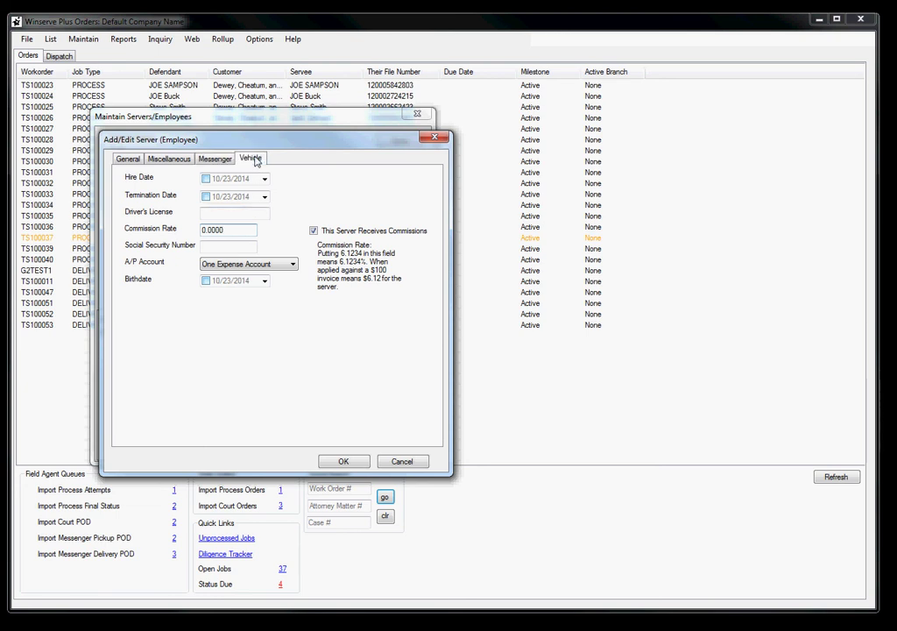
Review the Vehicle tab, left at Automobile, then return to the General tab.
click(253, 158)
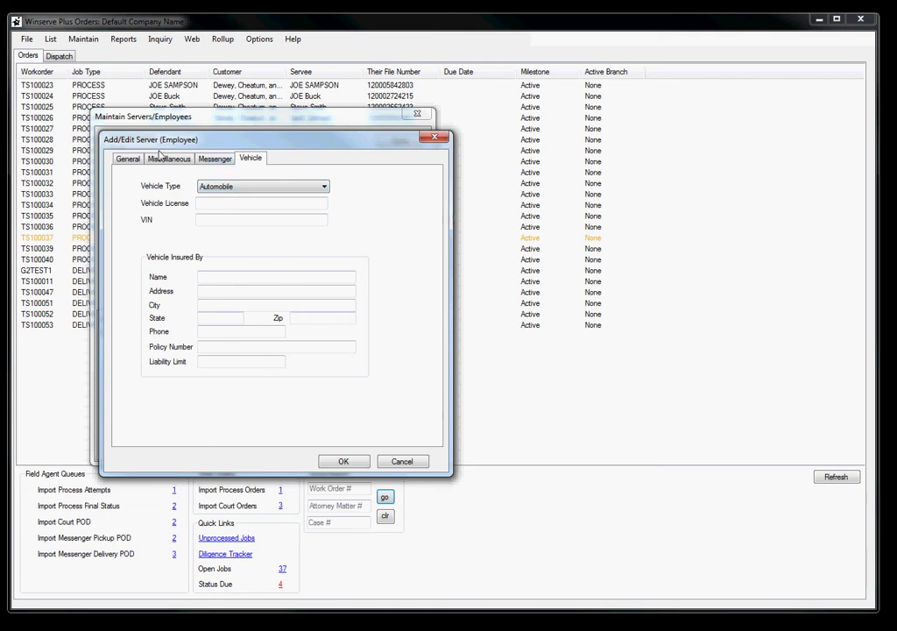
click(127, 163)
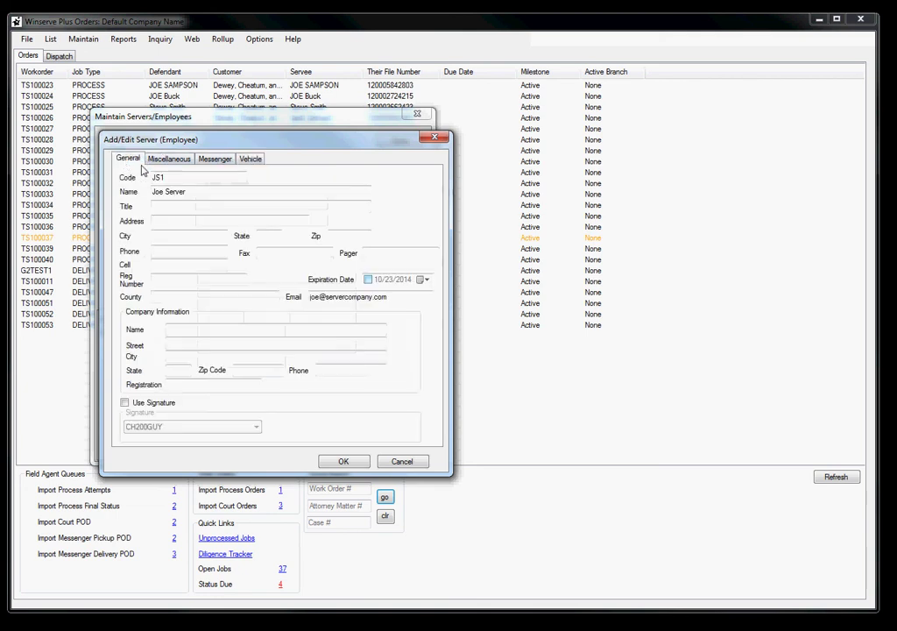
Save server JS1, clear the search, relist all servers and select the JS1 row.
click(350, 462)
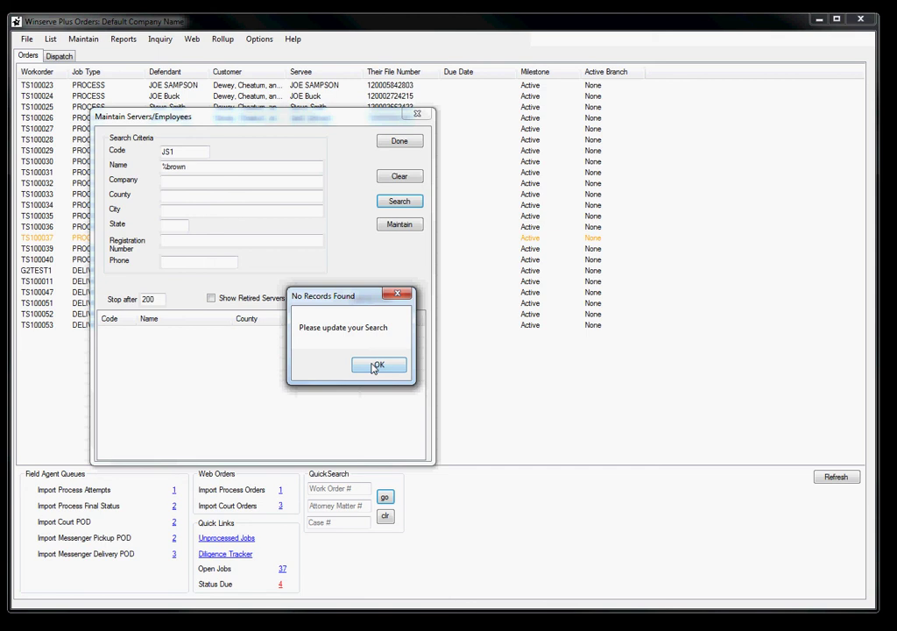
click(377, 363)
click(392, 177)
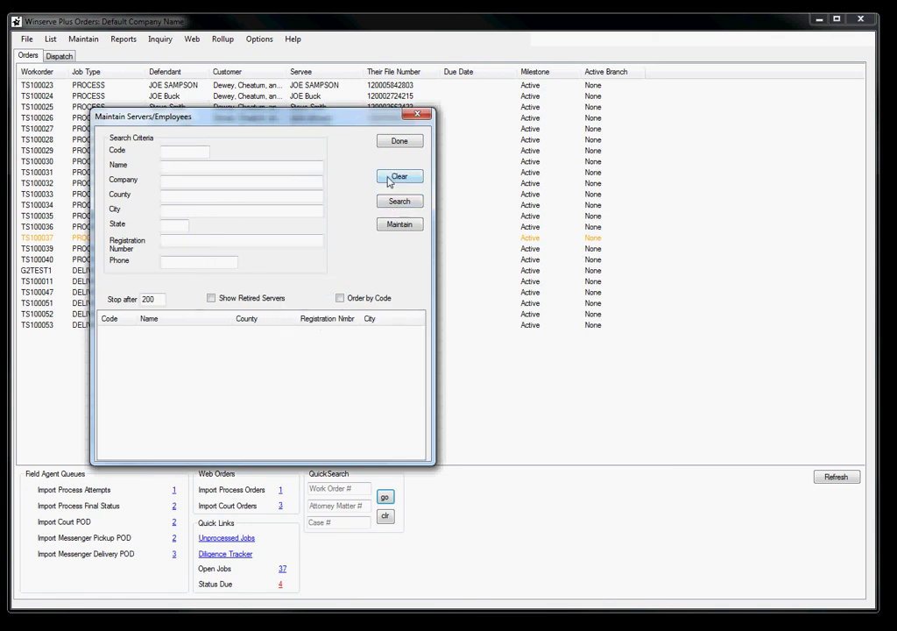
click(402, 201)
click(171, 345)
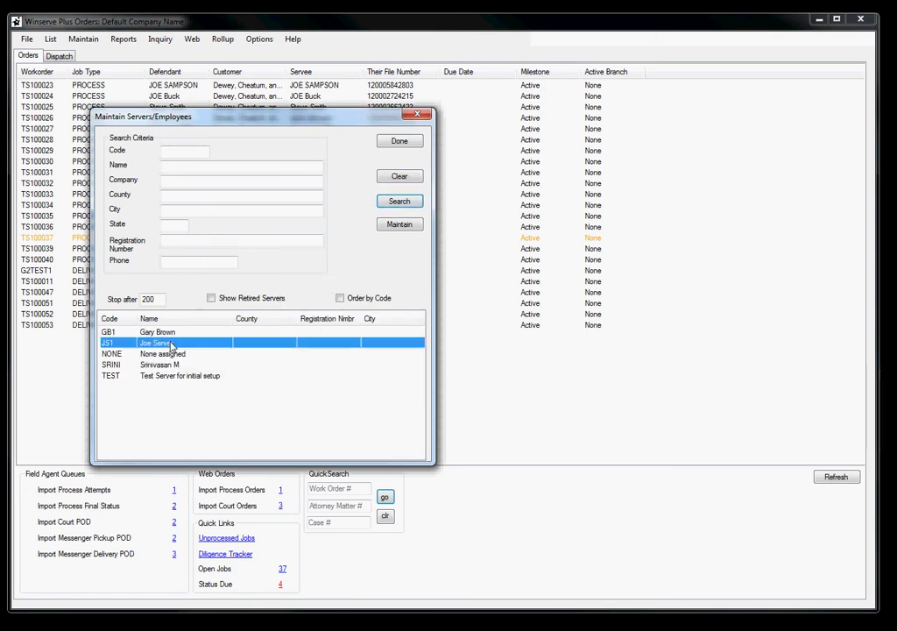